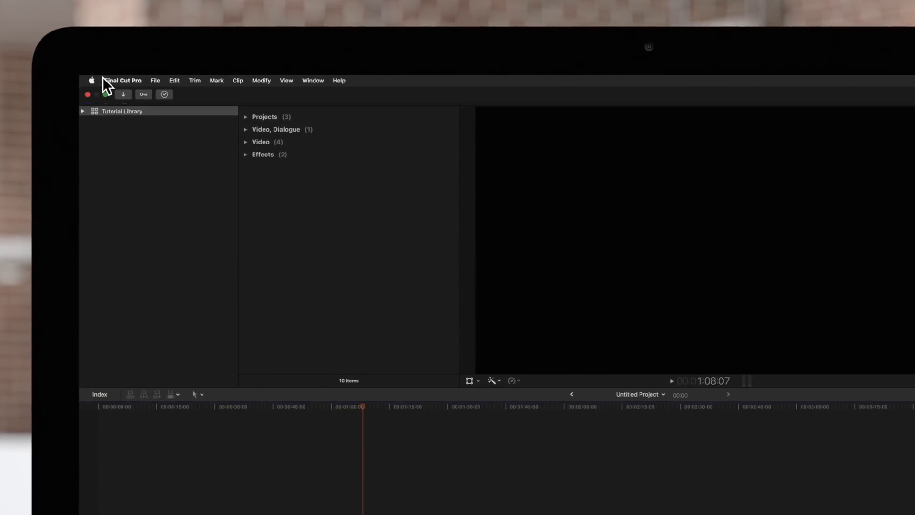
Step: Show About This Mac from the Apple menu and launch the full System Report
left_click(91, 80)
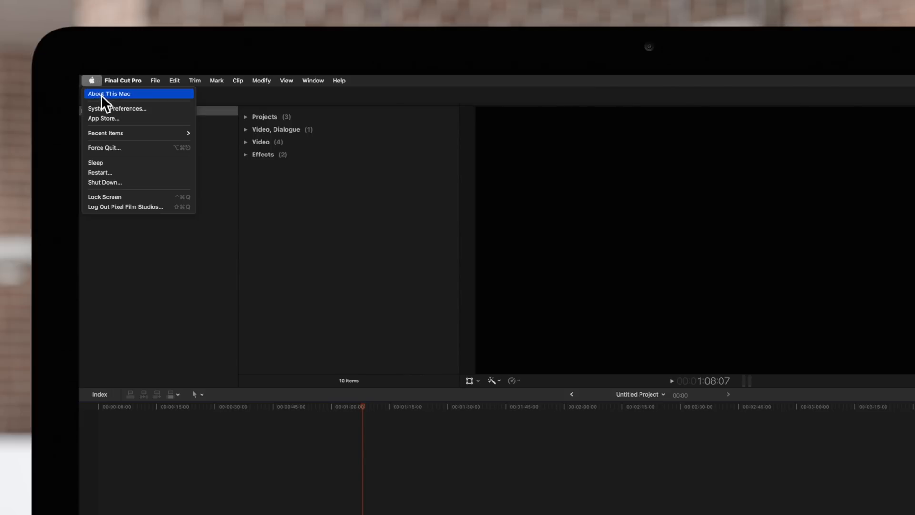
left_click(158, 97)
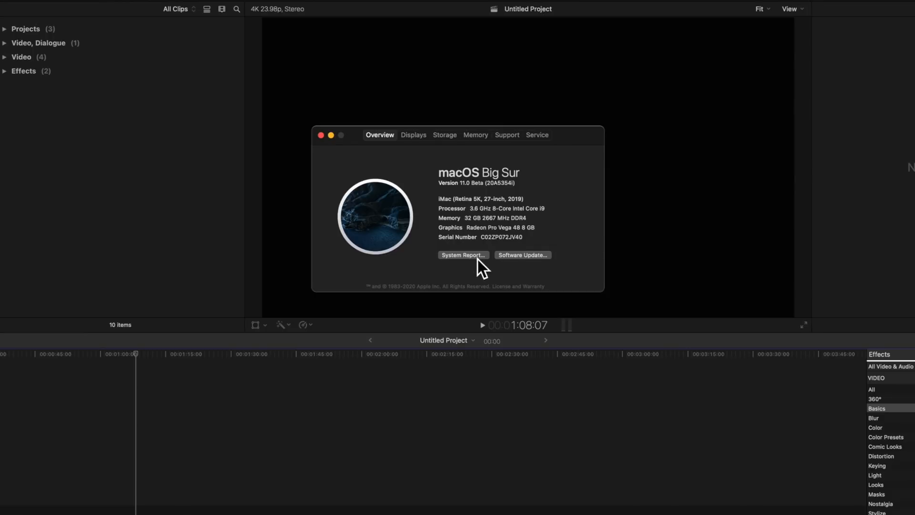
left_click(463, 255)
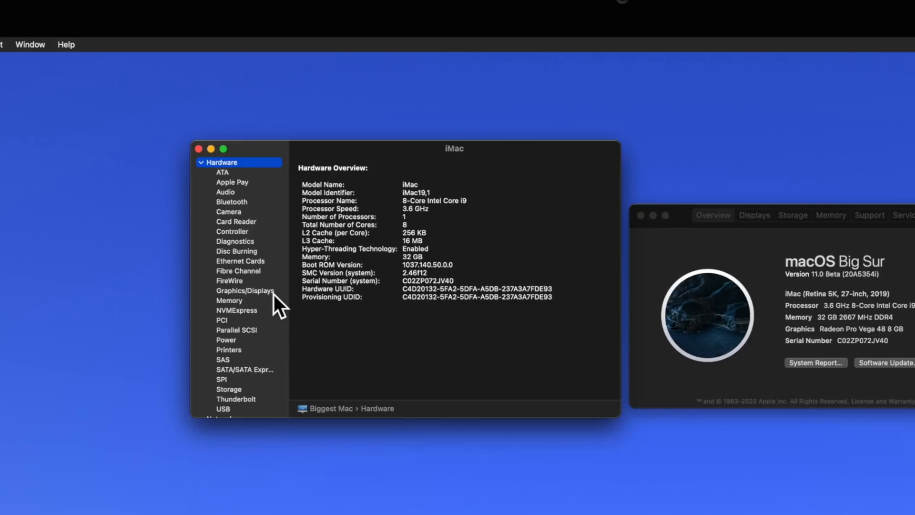
Step: View the Radeon Pro Vega 48 details, highlighting Metal support and 8 GB VRAM, then switch to Storage
left_click(272, 291)
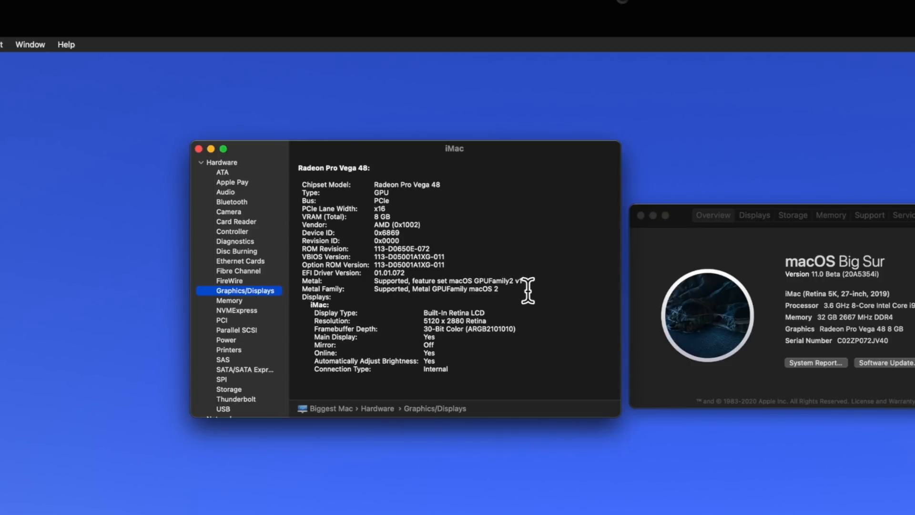
left_click_drag(532, 280, 373, 280)
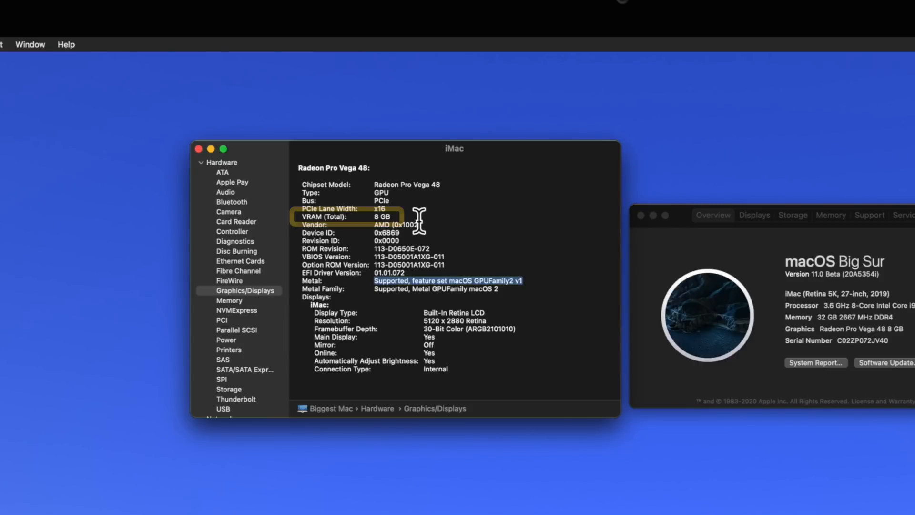
left_click_drag(374, 217, 496, 231)
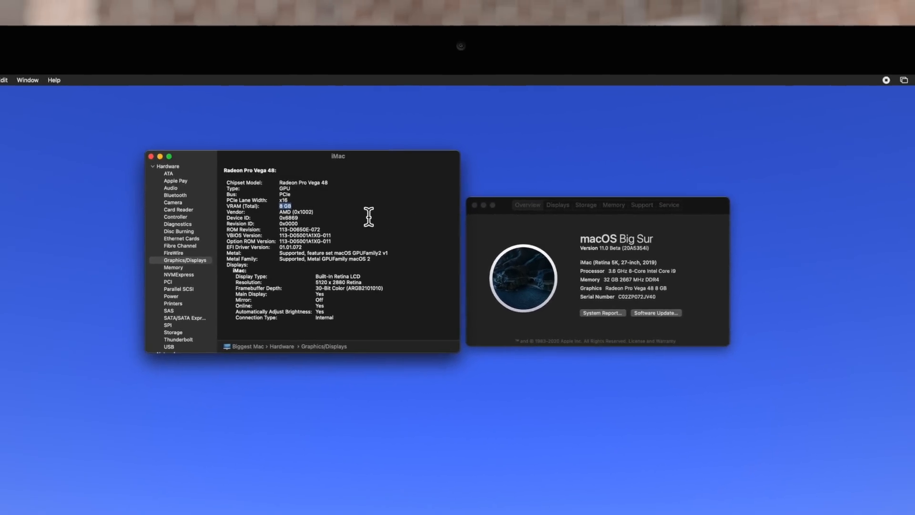
left_click(581, 205)
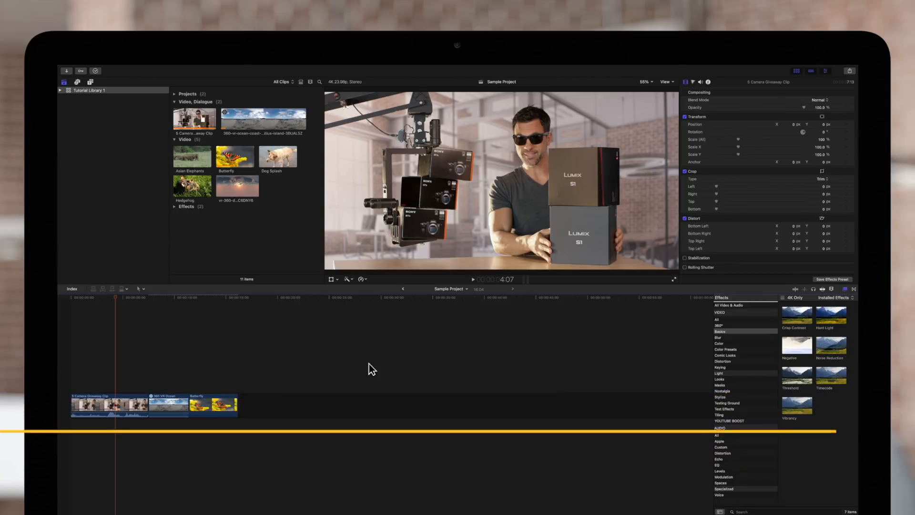
Step: Transcode the 5 Camera Giveaway Clip to create proxy media at 12.5% frame size
key("ctrl")
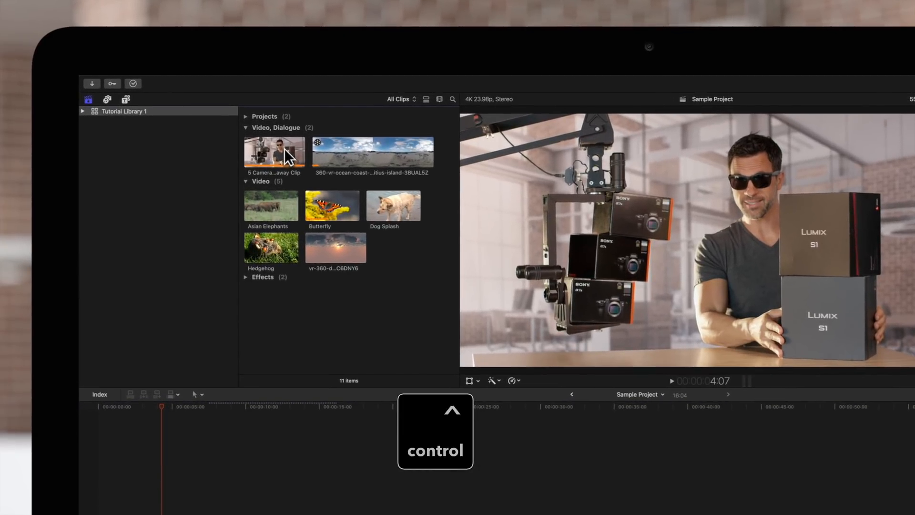
left_click(285, 149, "ctrl")
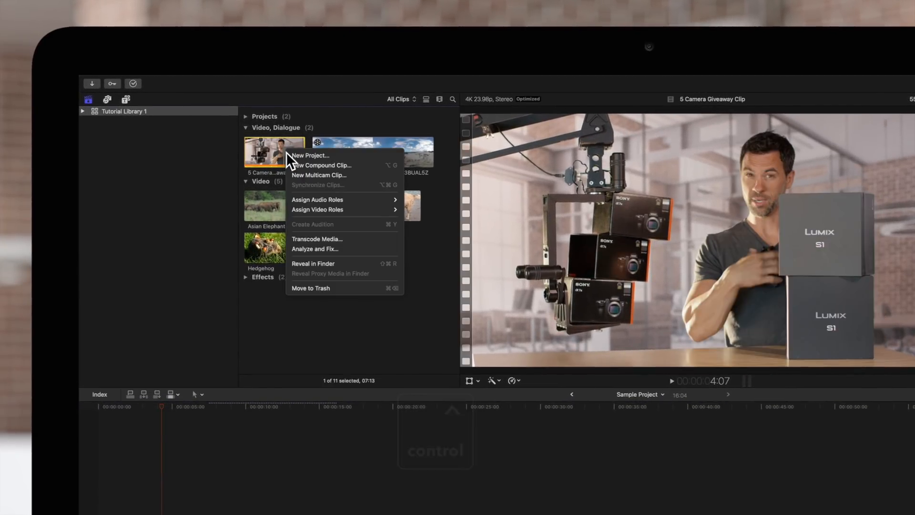
left_click(338, 240)
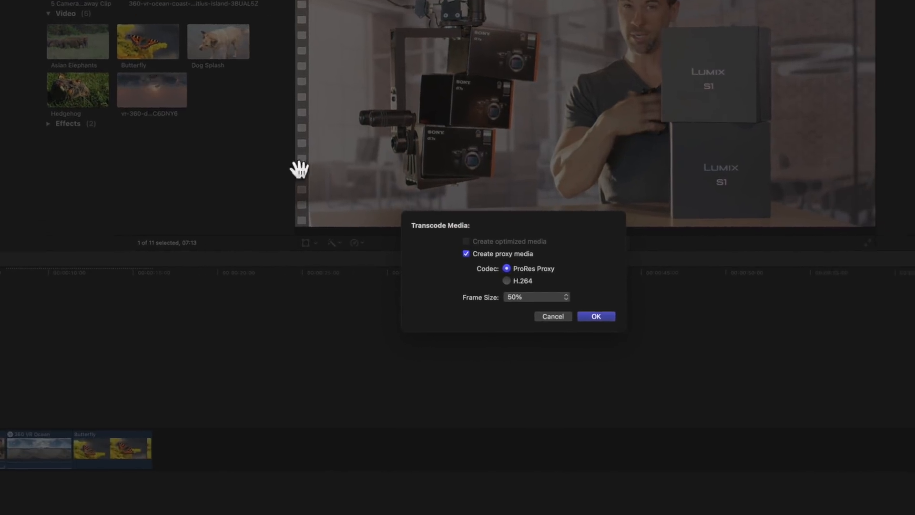
left_click(514, 244)
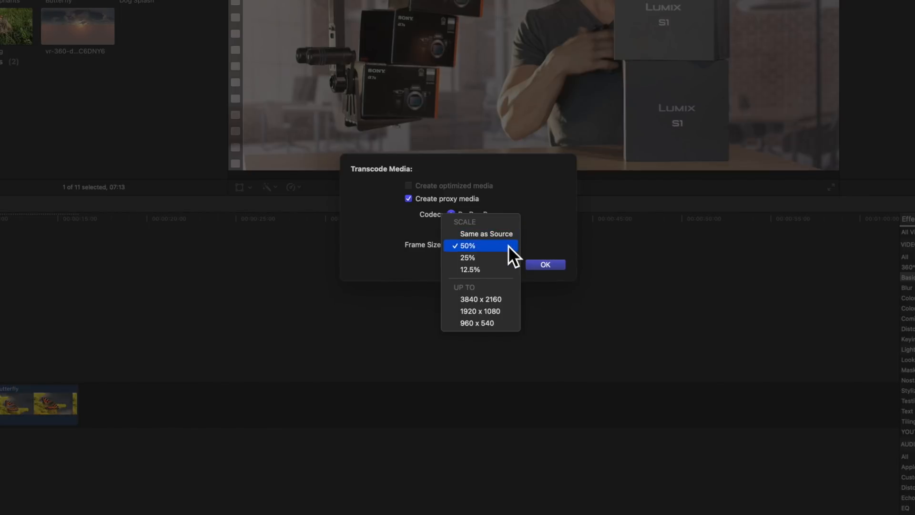
left_click(505, 269)
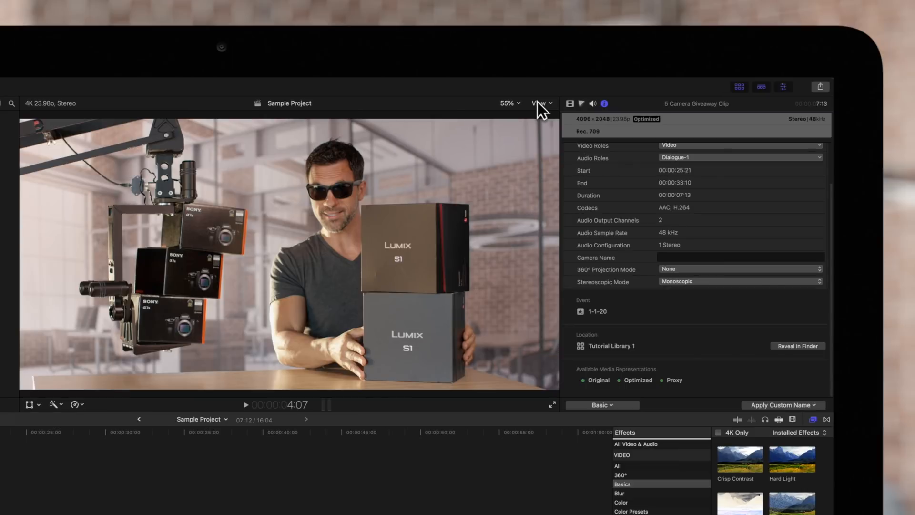
Step: Set the viewer's playback to Proxy Preferred
left_click(537, 102)
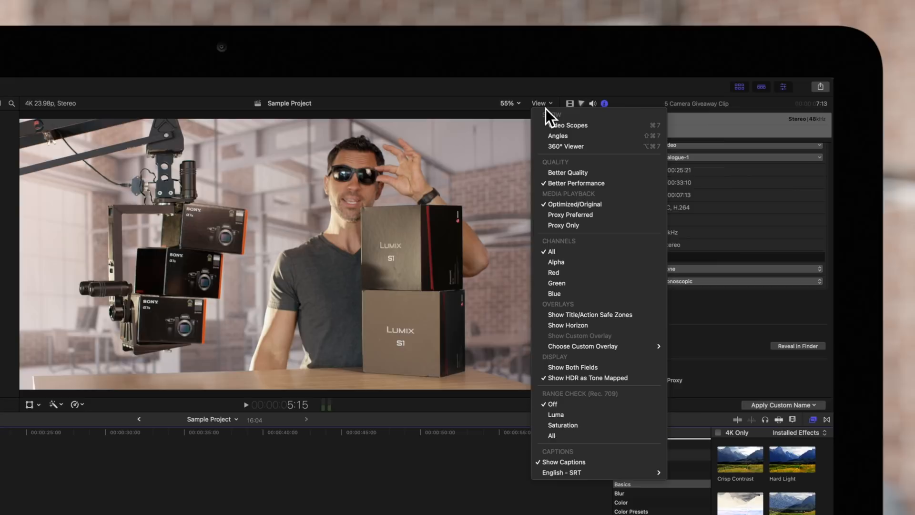
left_click(567, 217)
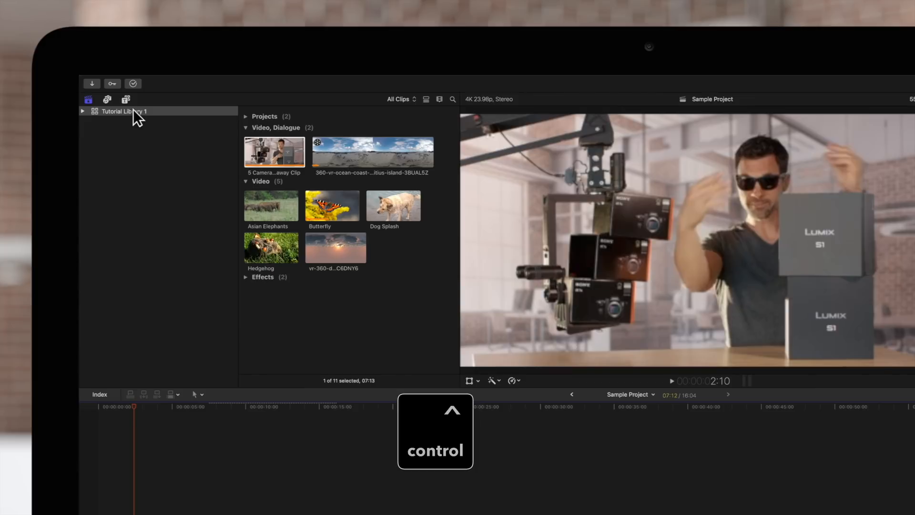
Step: Copy Tutorial Library 1 into a new library saved as Proxy Library
left_click(133, 109, "ctrl")
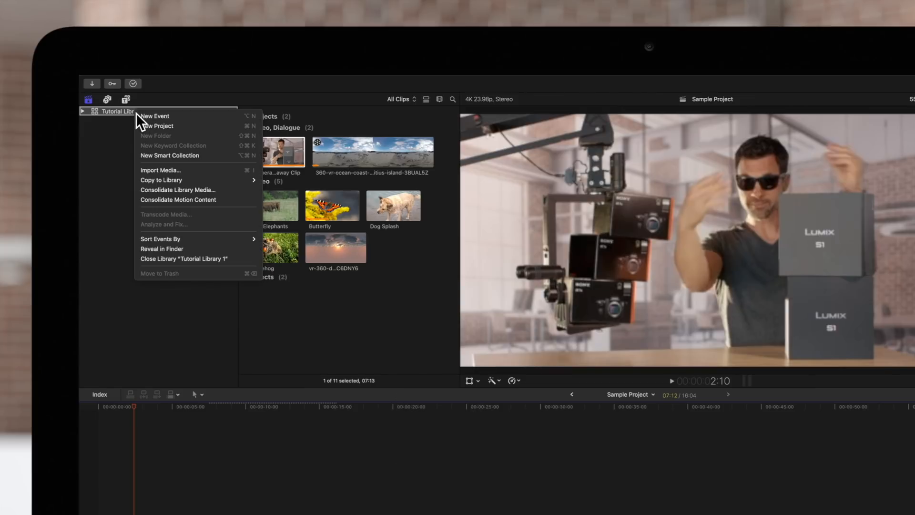
mouse_move(162, 180)
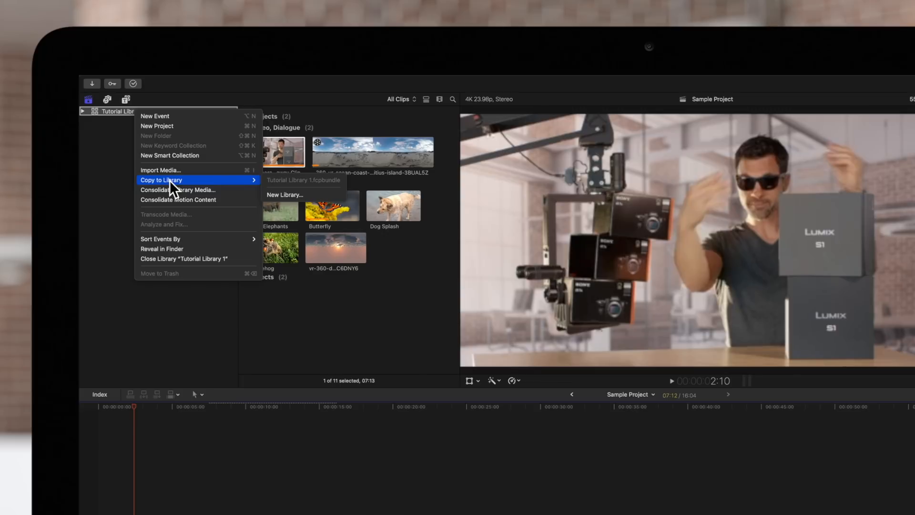
left_click(291, 196)
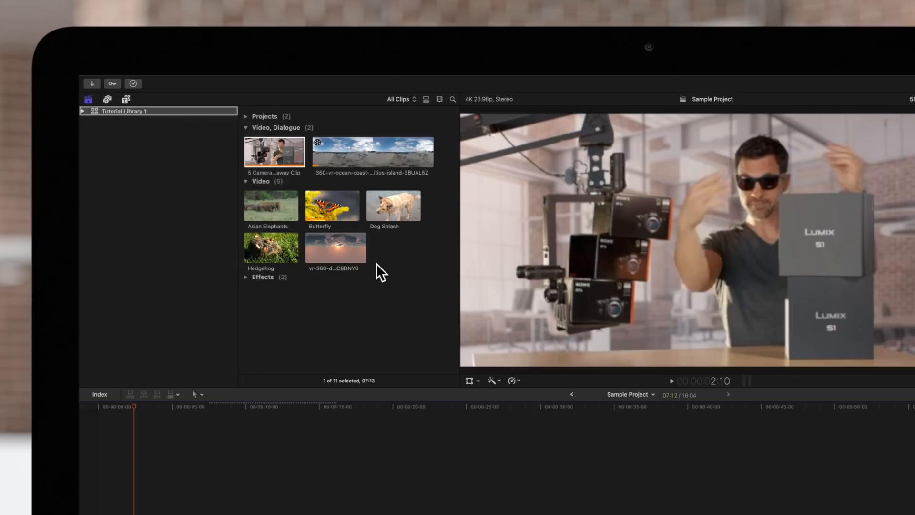
type("Proxy Library.fcpbundle")
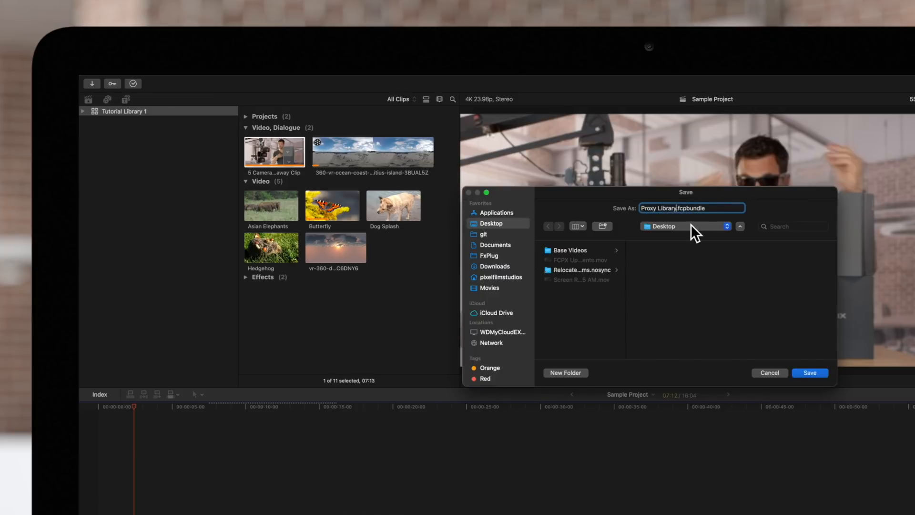
left_click(810, 372)
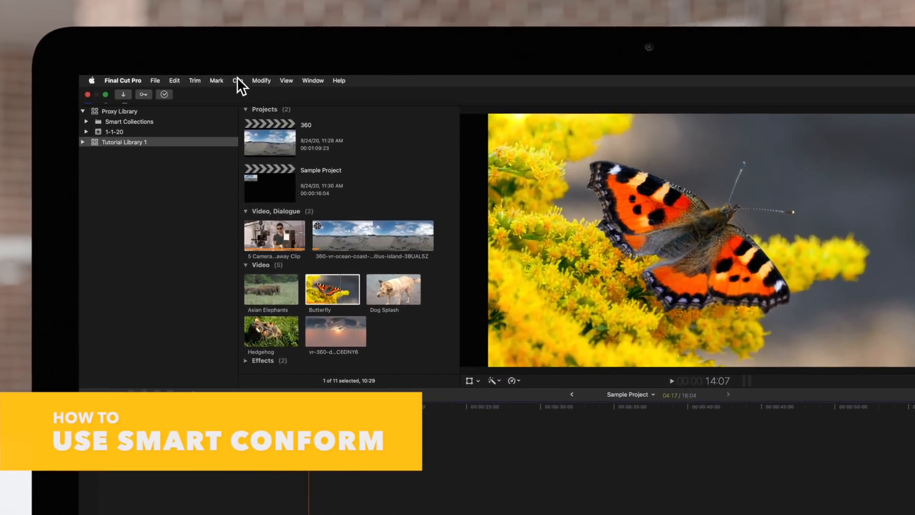
Step: Apply Modify > Smart Conform to the selected clip in the vertical Sample Project 1
left_click(261, 80)
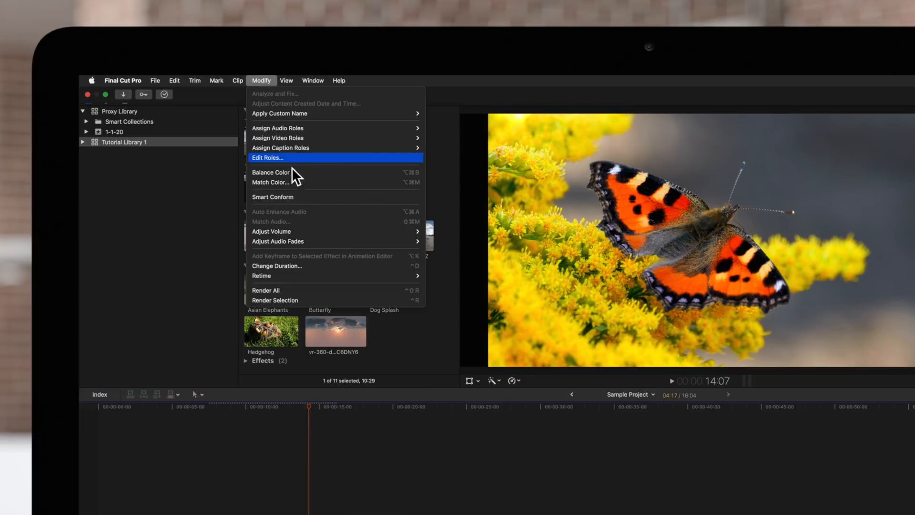
left_click(295, 197)
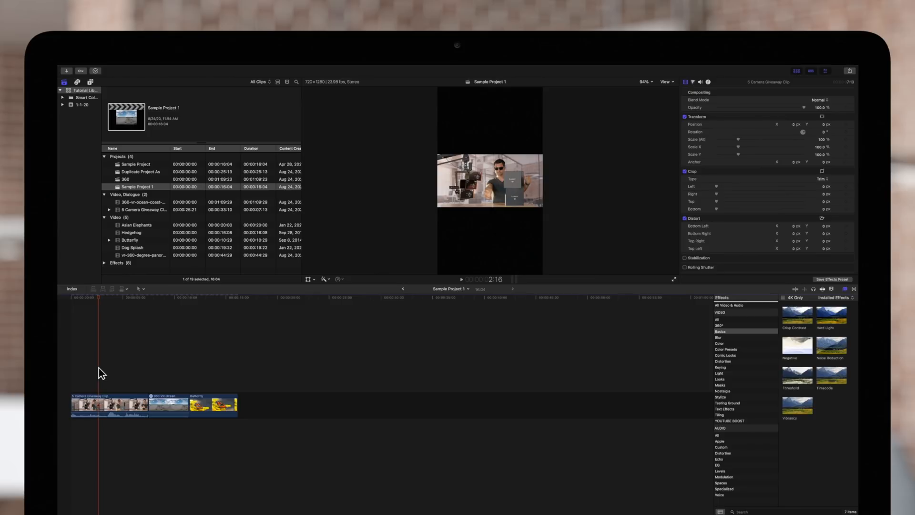
Step: Smart Conform the 5 Camera Giveaway Clip to the vertical frame, slide its framing sideways and finish
left_click(114, 401)
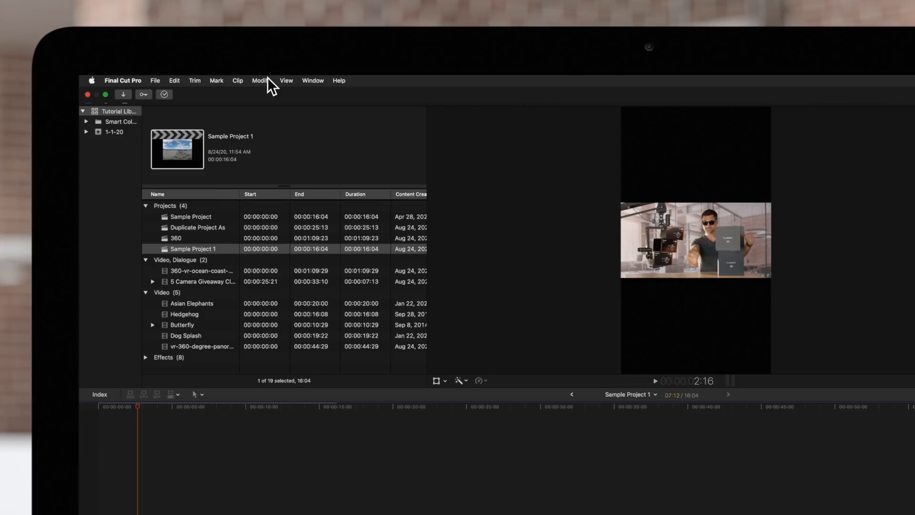
left_click(263, 80)
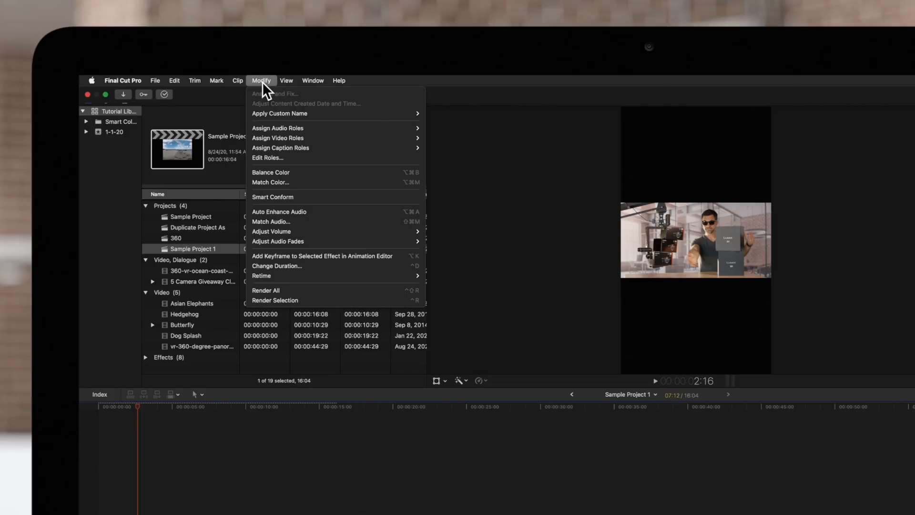
left_click(281, 198)
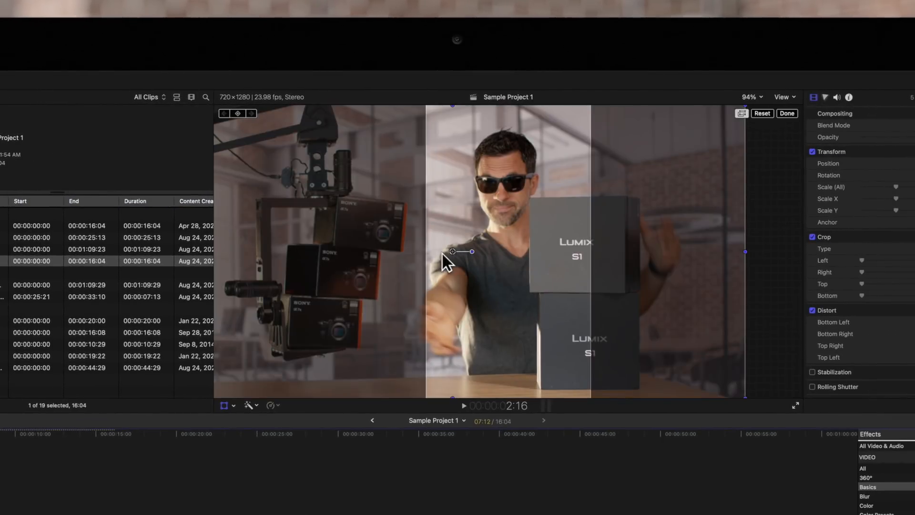
left_click_drag(442, 254, 467, 260)
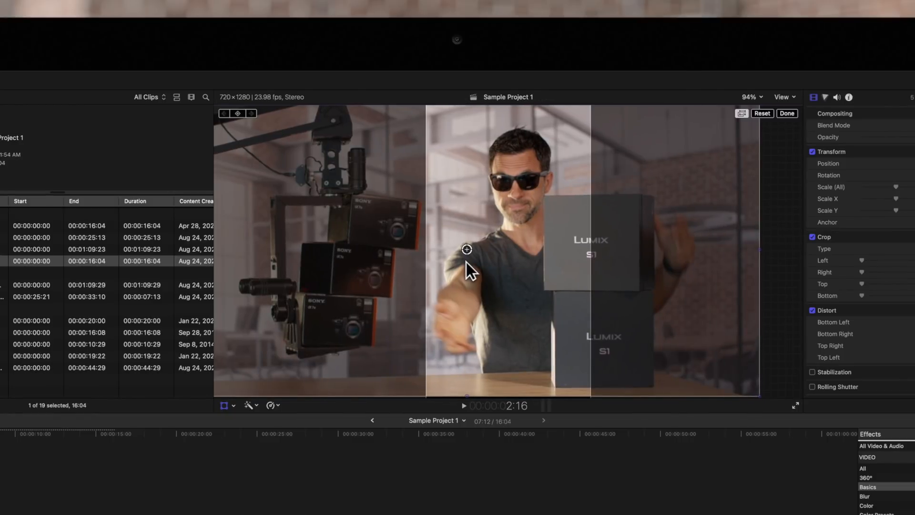
left_click(788, 114)
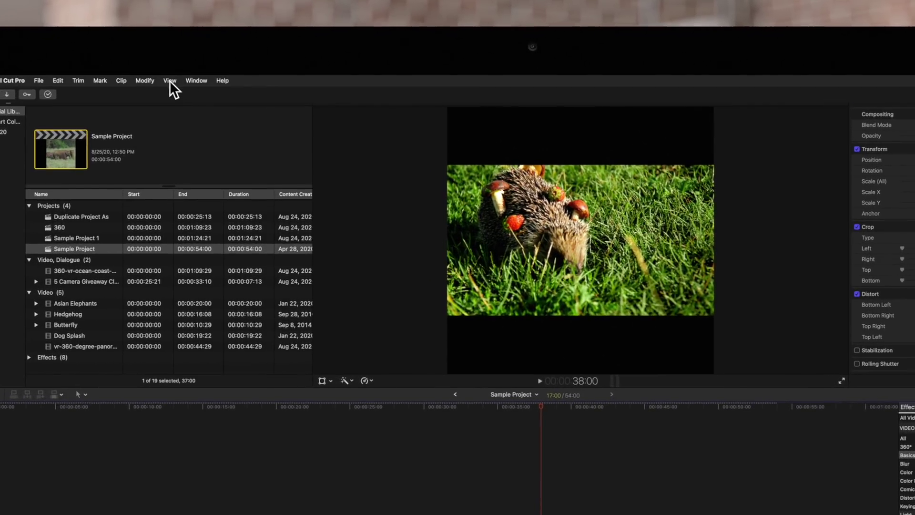
Step: Smart Conform all clips of the square Sample Project to its 720 × 720 frame
left_click(143, 80)
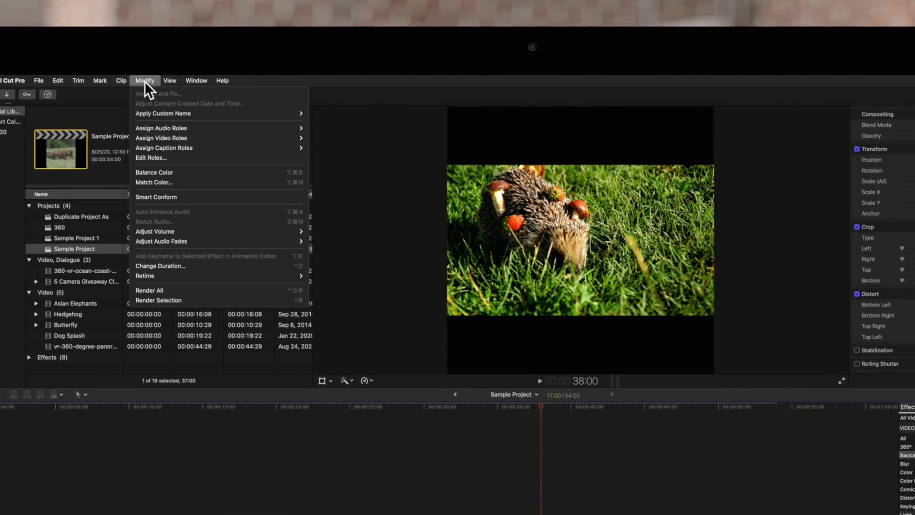
left_click(156, 197)
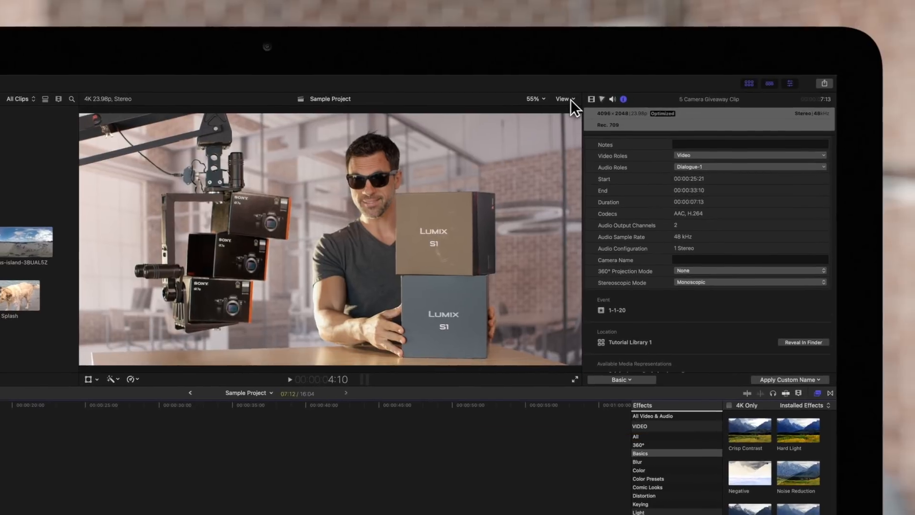
Step: From the viewer's View menu, start adding a new custom overlay image
left_click(569, 100)
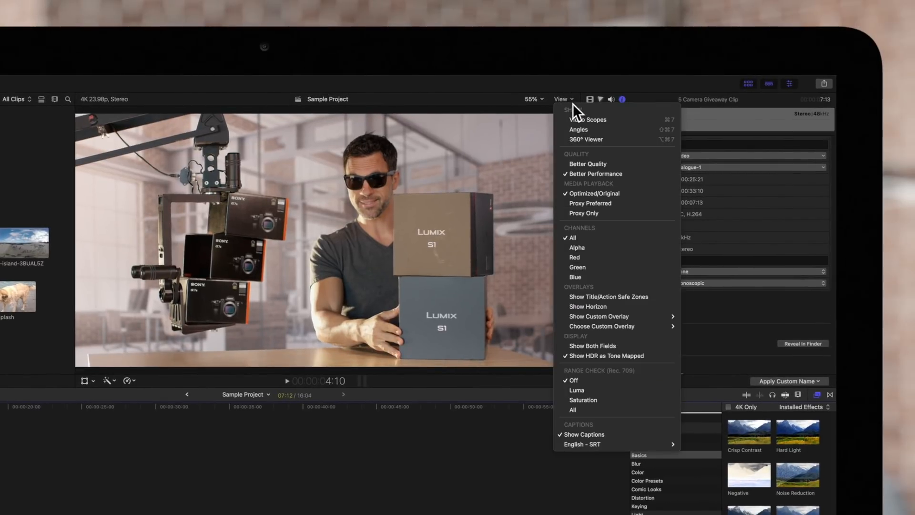
mouse_move(602, 326)
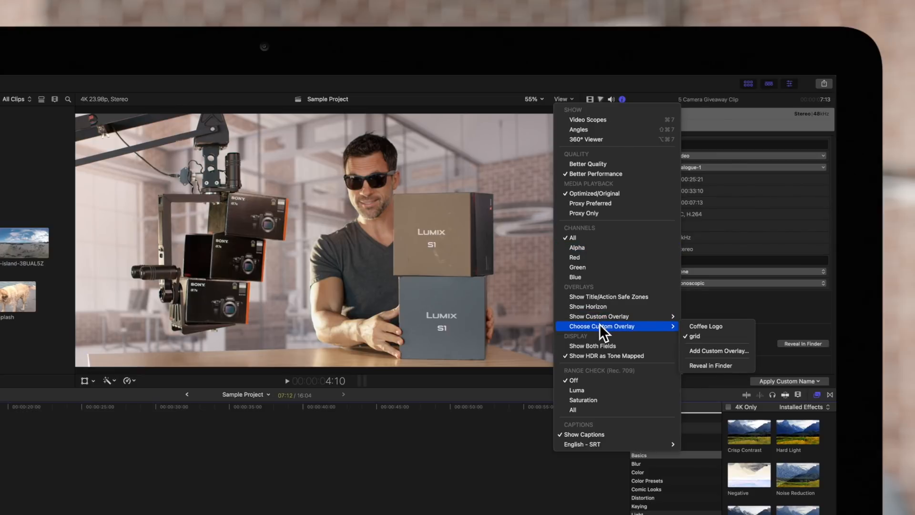
left_click(708, 352)
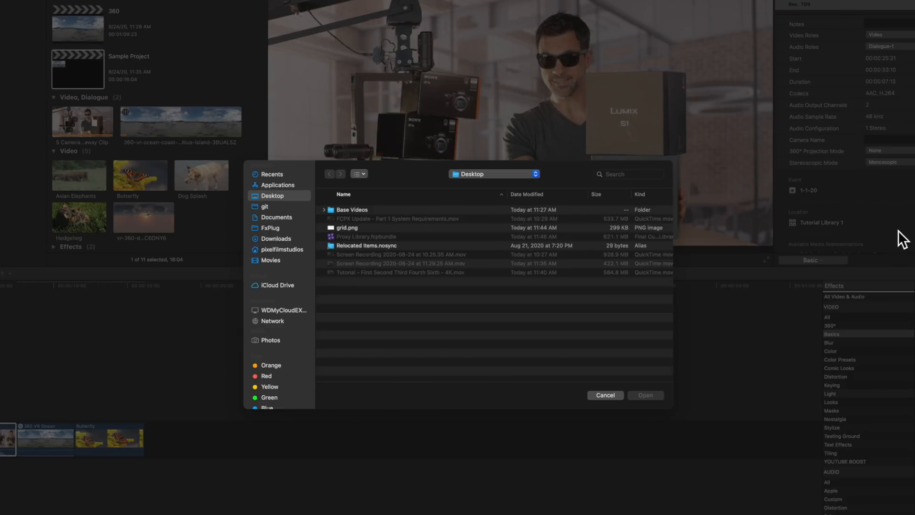
Step: Load grid.png from the Desktop as the viewer overlay, replacing the existing grid overlay
left_click(379, 228)
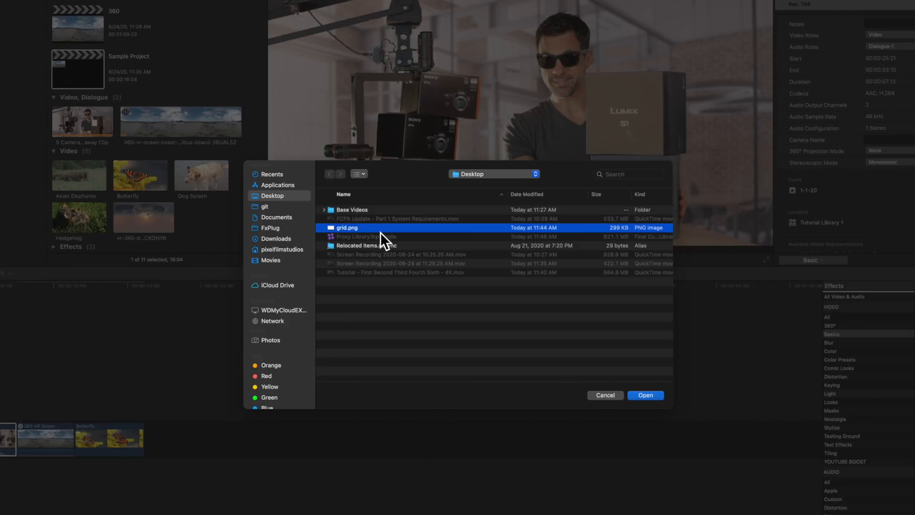
left_click(646, 395)
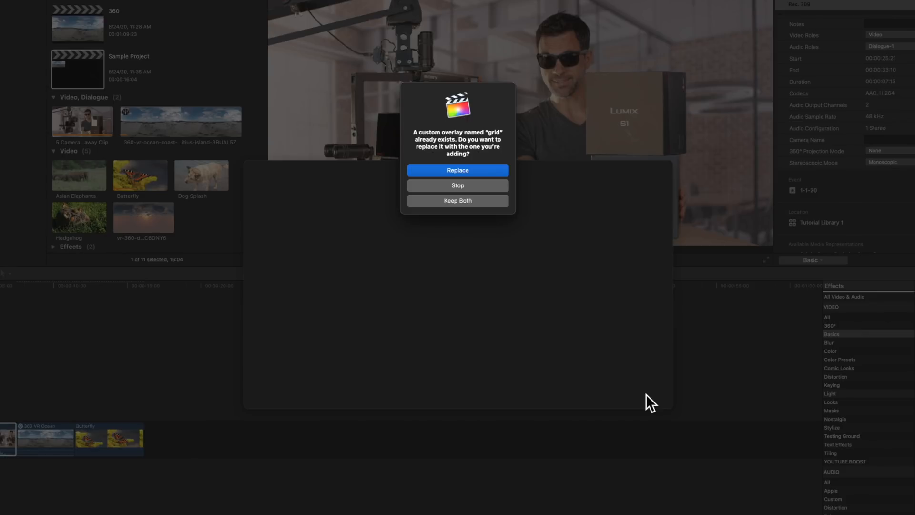
left_click(481, 171)
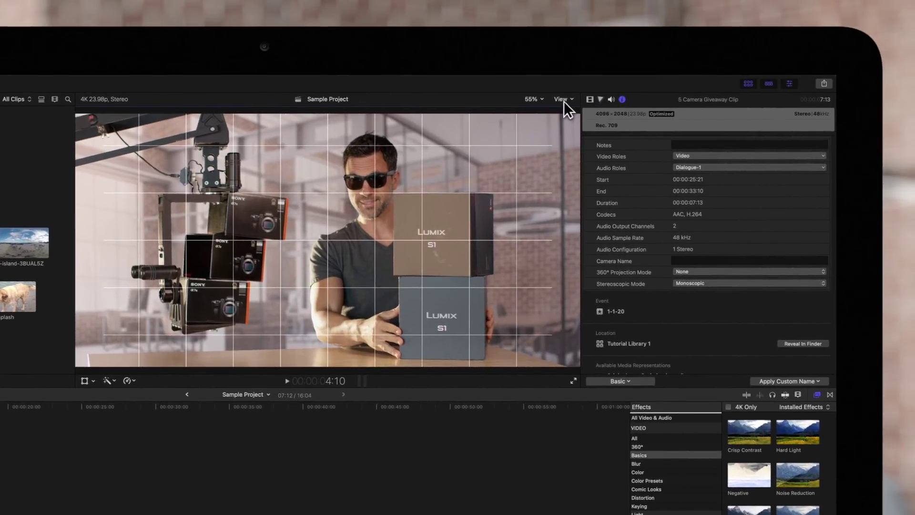
Step: Set the custom grid overlay to 100% opacity, then change its opacity once more
left_click(563, 100)
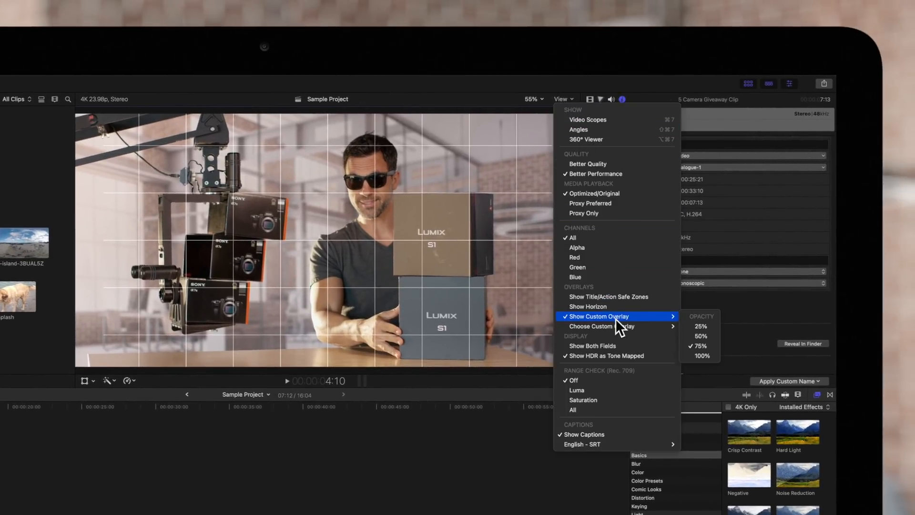
left_click(705, 356)
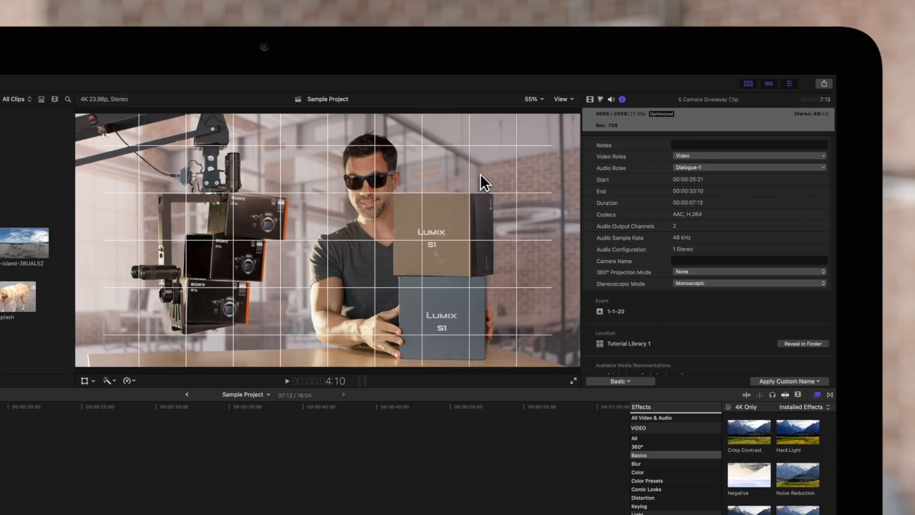
left_click(563, 99)
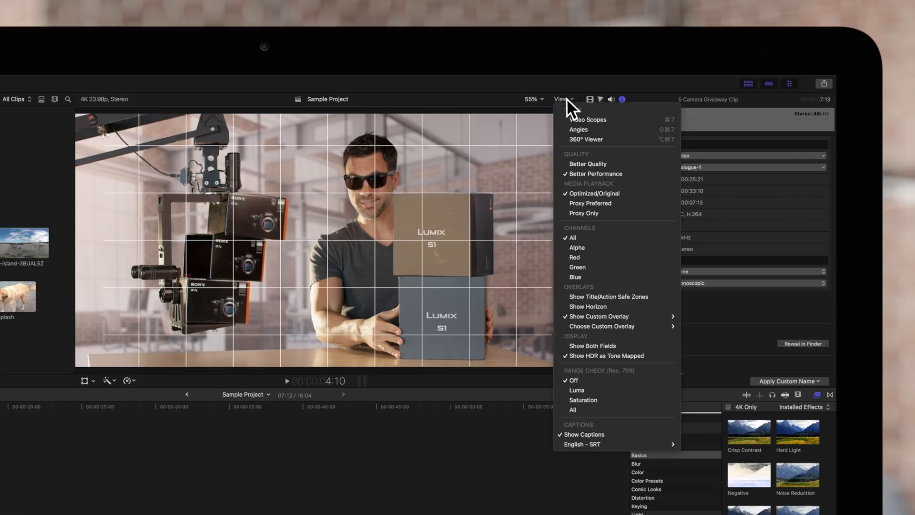
mouse_move(599, 316)
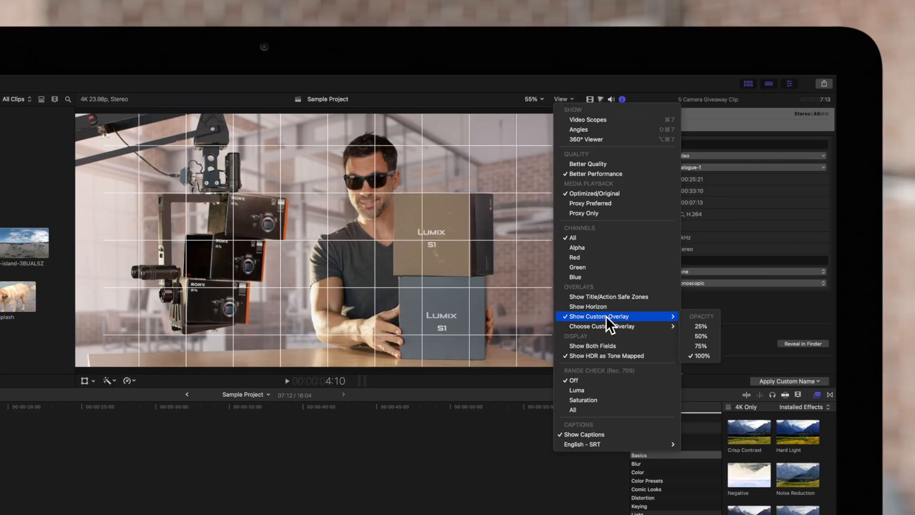
left_click(701, 326)
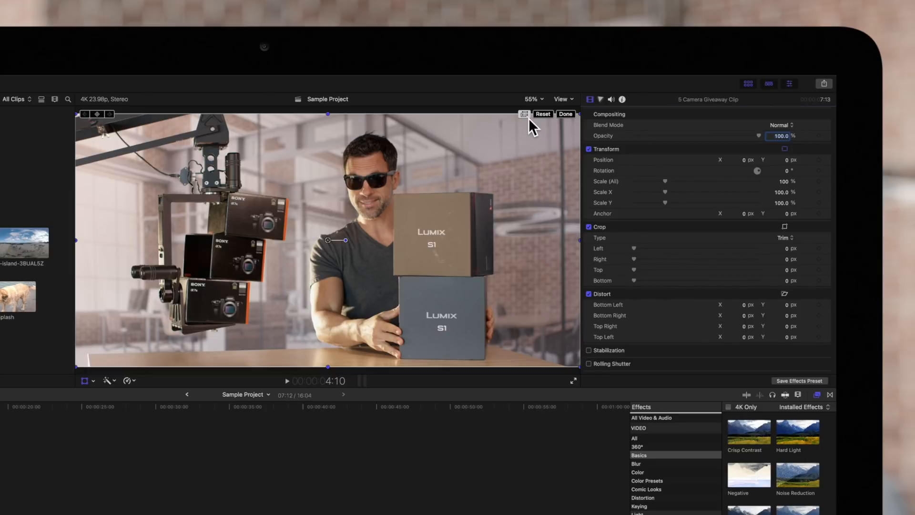
Step: Zoom the viewer to 25%, scale the clip to about 152% and rotate it to about -169°
left_click(535, 99)
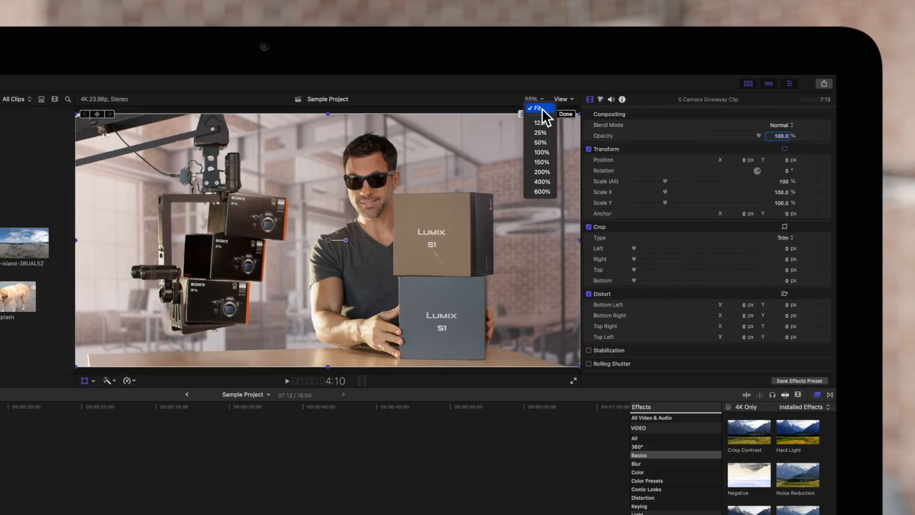
left_click(541, 133)
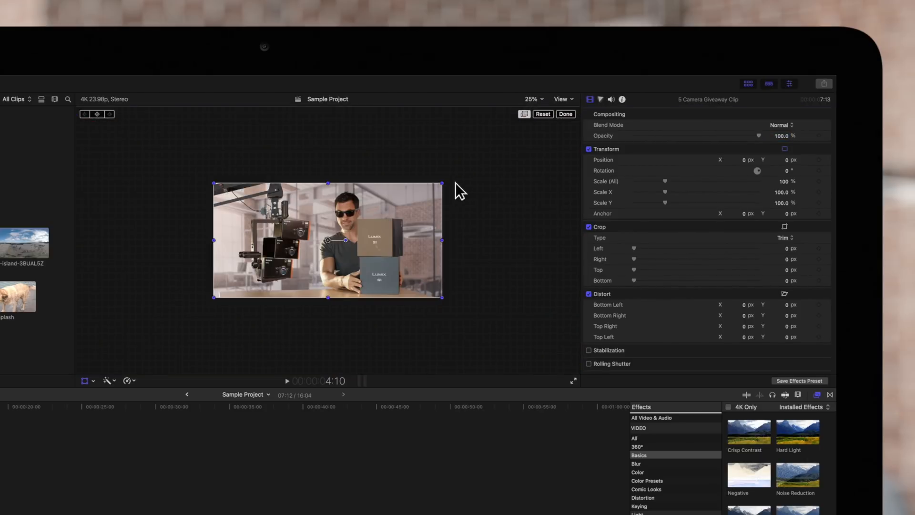
left_click_drag(445, 185, 501, 152)
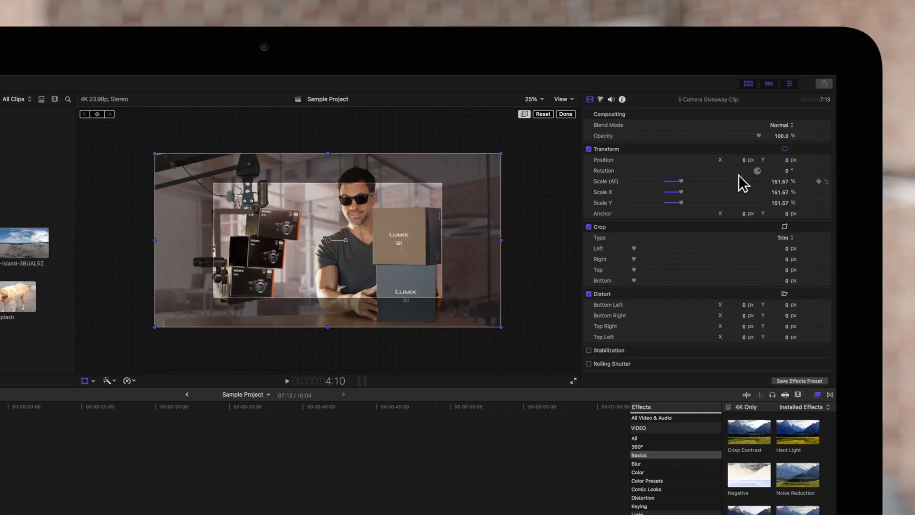
left_click_drag(759, 171, 764, 169)
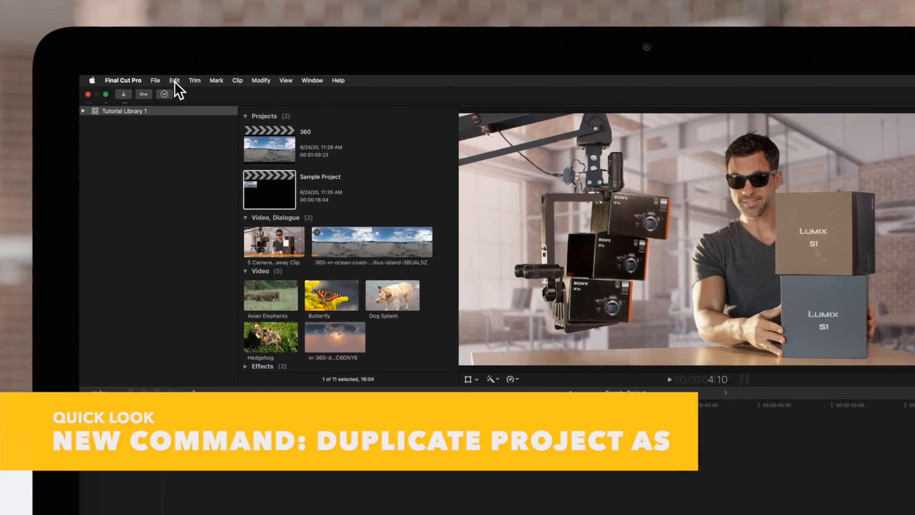
Step: Start Duplicate Project As on Sample Project, proposing the name Sample Project 1
left_click(178, 82)
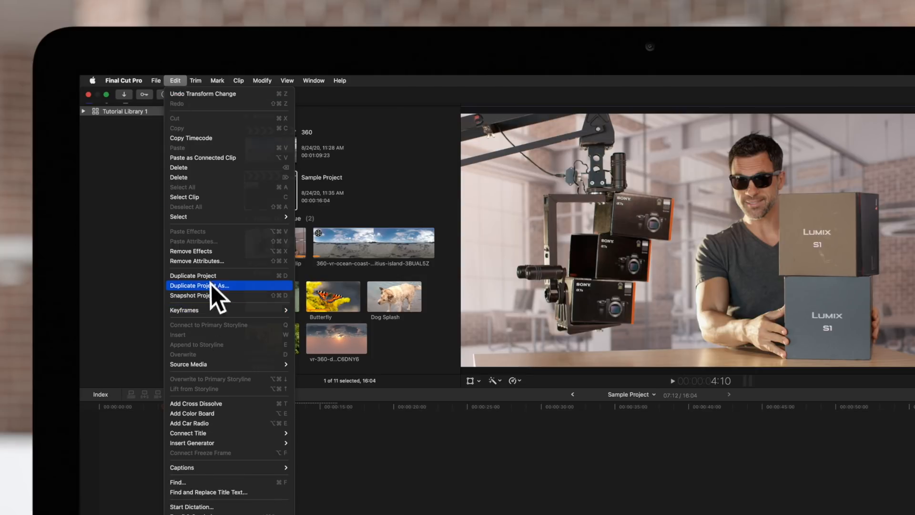
left_click(214, 286)
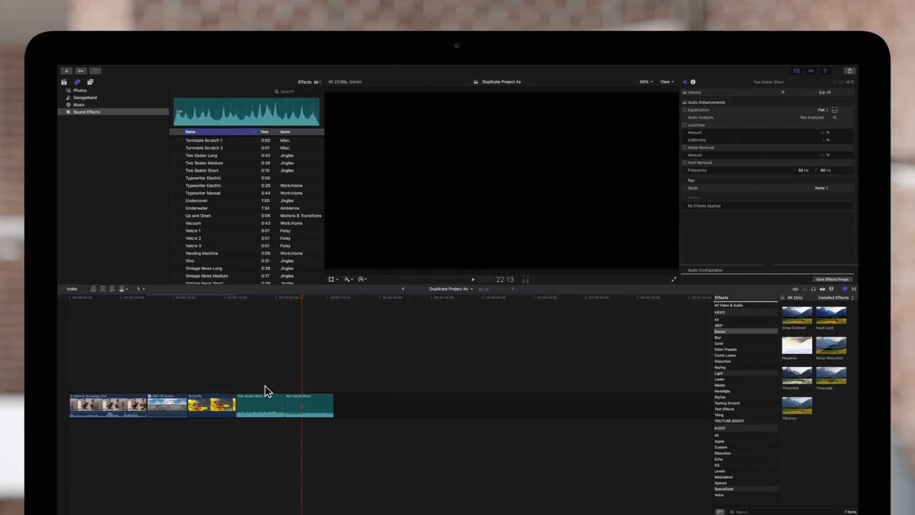
Step: Crossfade Two Seater Short and Red Velvet Short, letting the clips overlap, and zoom in on the result
left_click_drag(274, 386, 317, 401)
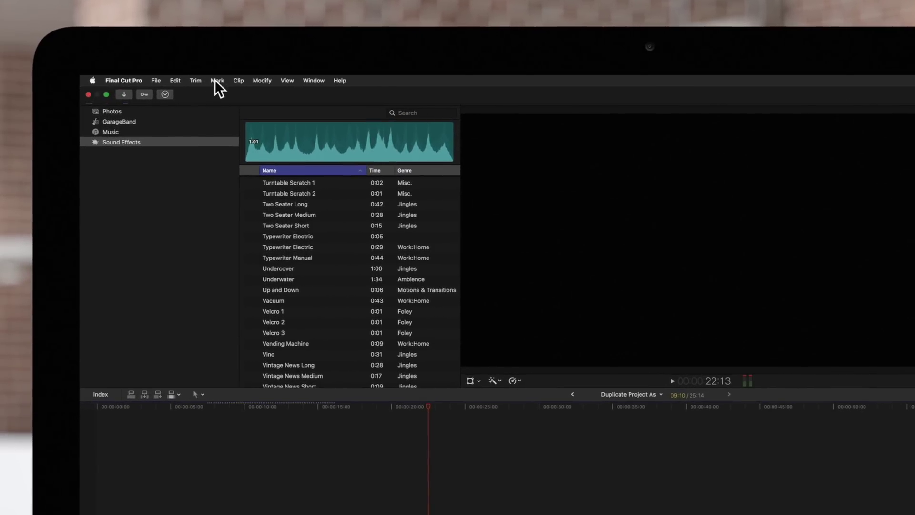
left_click(257, 80)
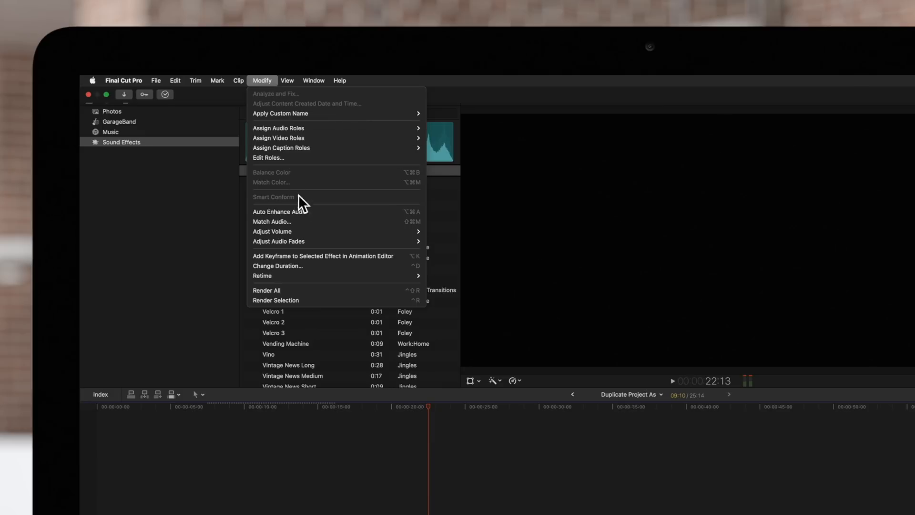
mouse_move(279, 241)
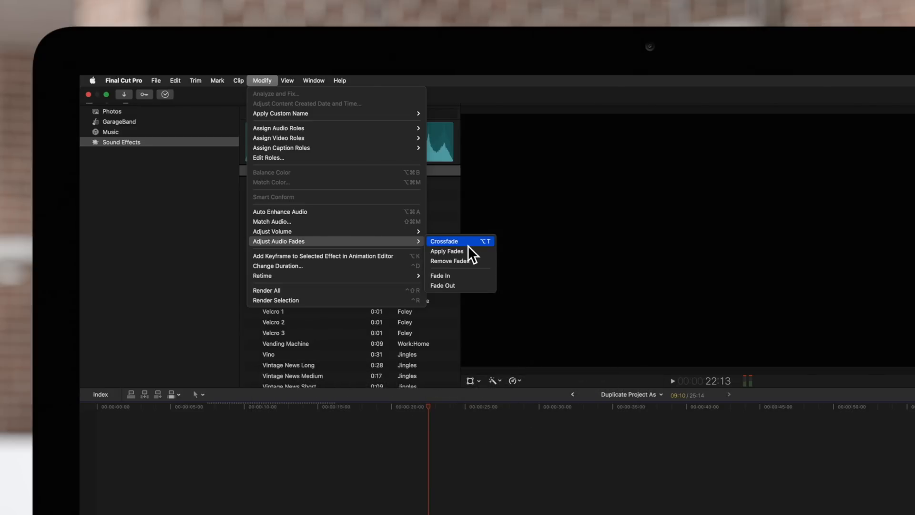
left_click(468, 245)
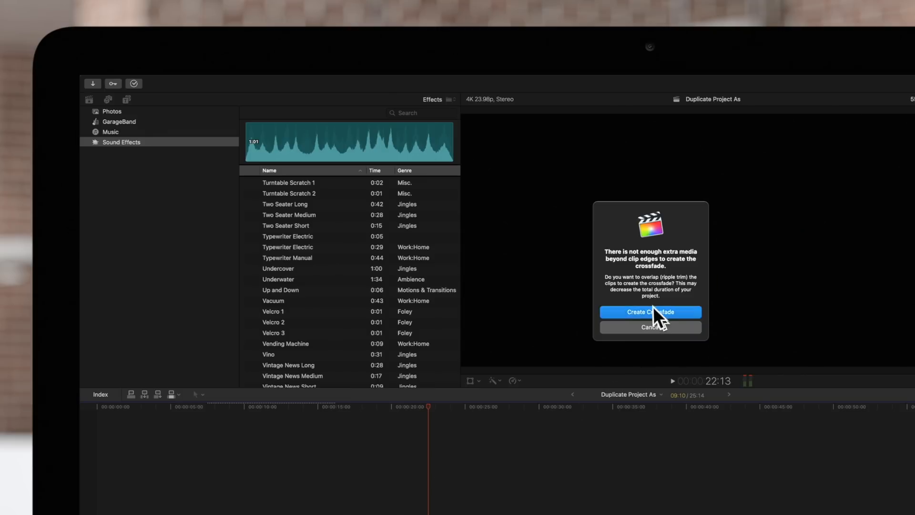
left_click(656, 315)
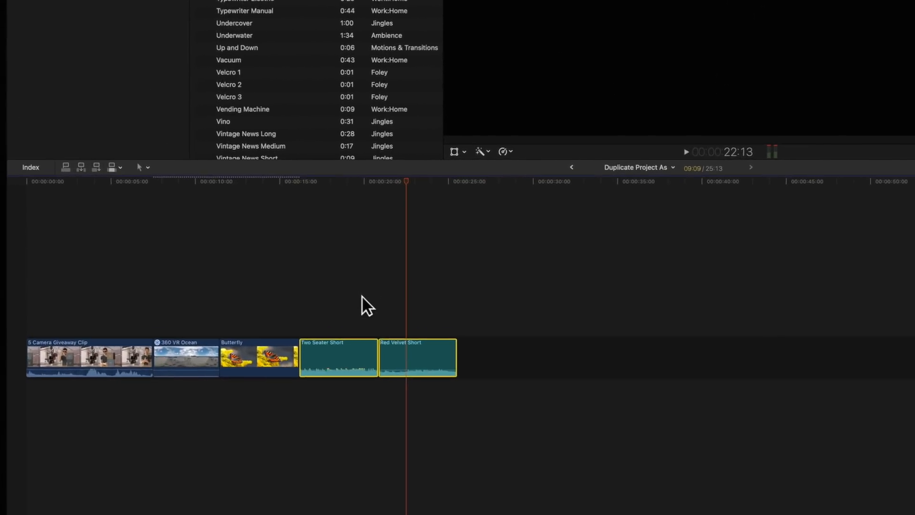
key("super+equal")
key("super+equal")
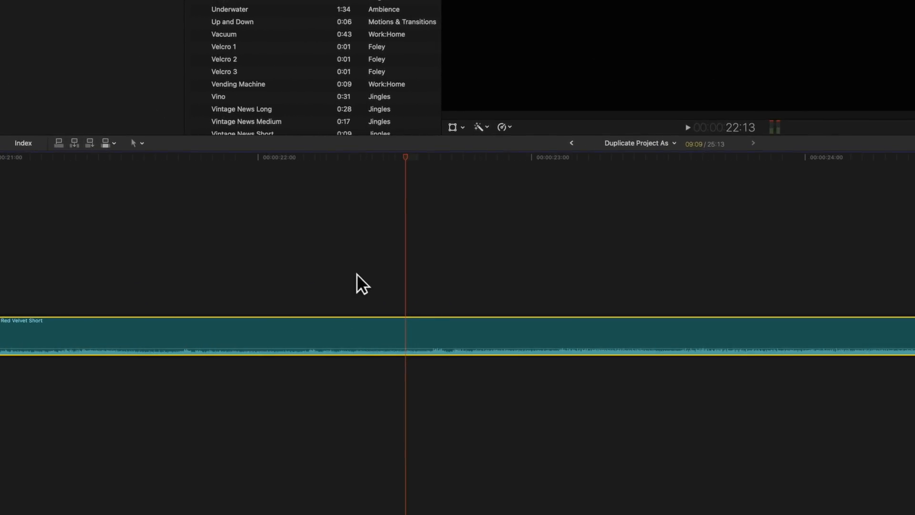
scroll(315, 270, "left", 5)
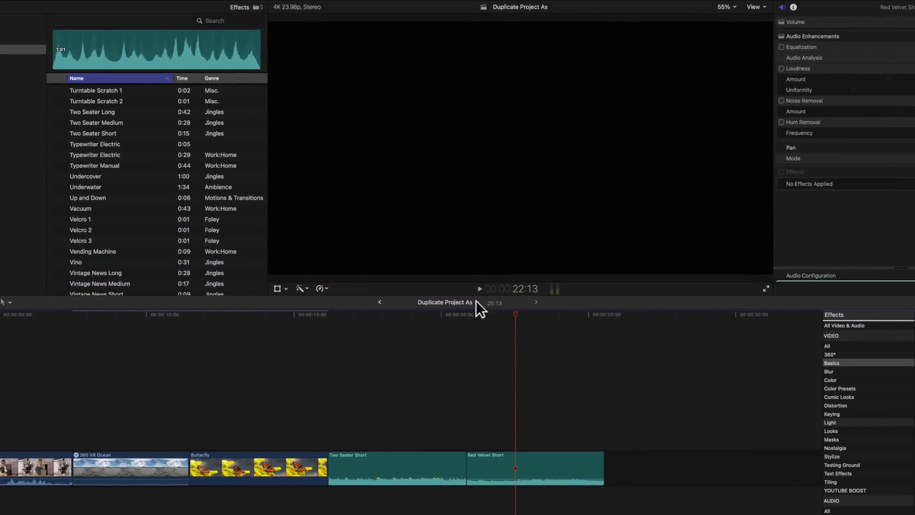
Step: Close all other open timelines from the project menu, leaving only Sample Project, and check the result
left_click(475, 301)
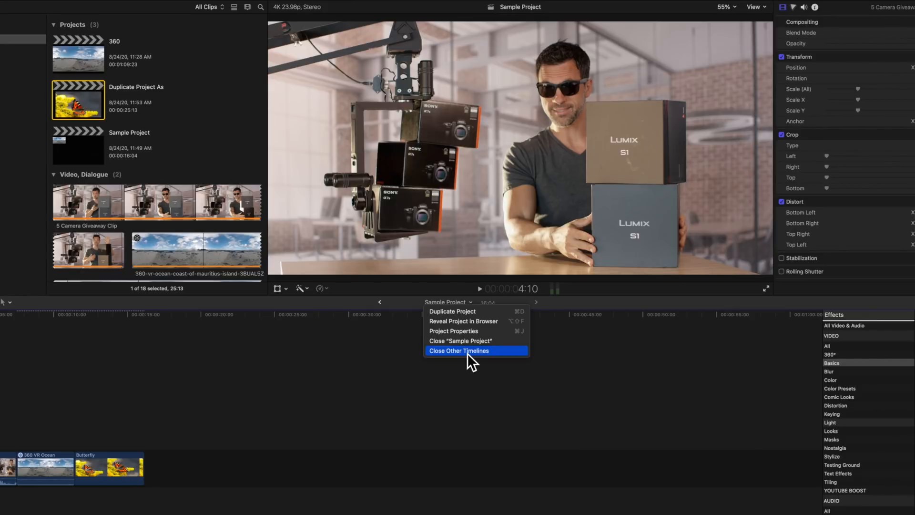
left_click(467, 354)
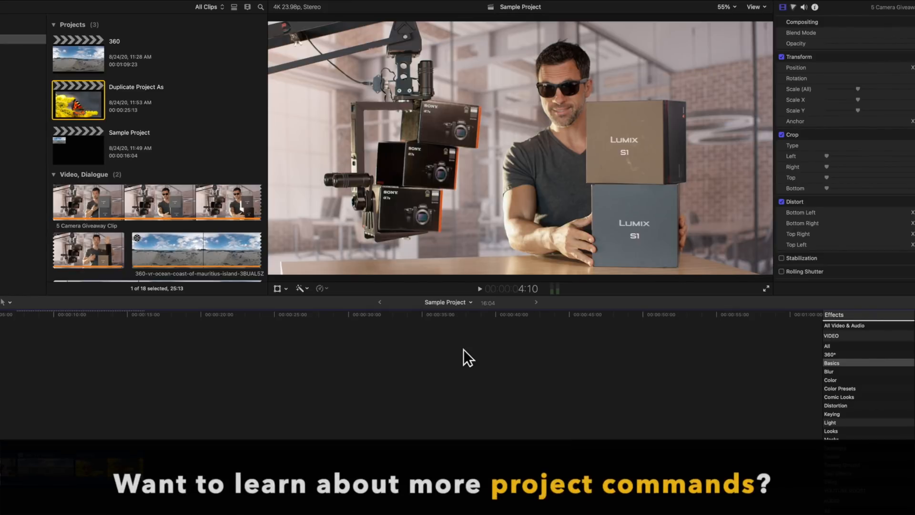
left_click(467, 302)
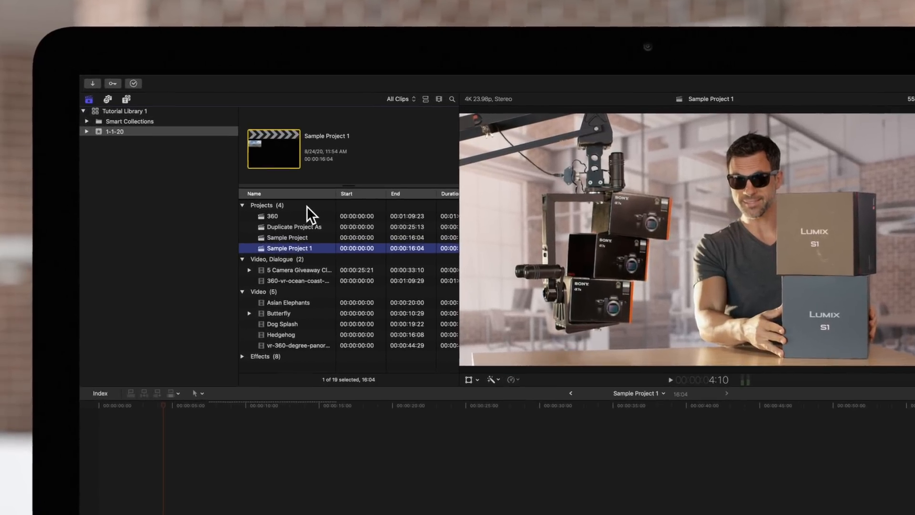
Step: Add the Last Modified column to the browser list and sort by it
right_click(312, 193)
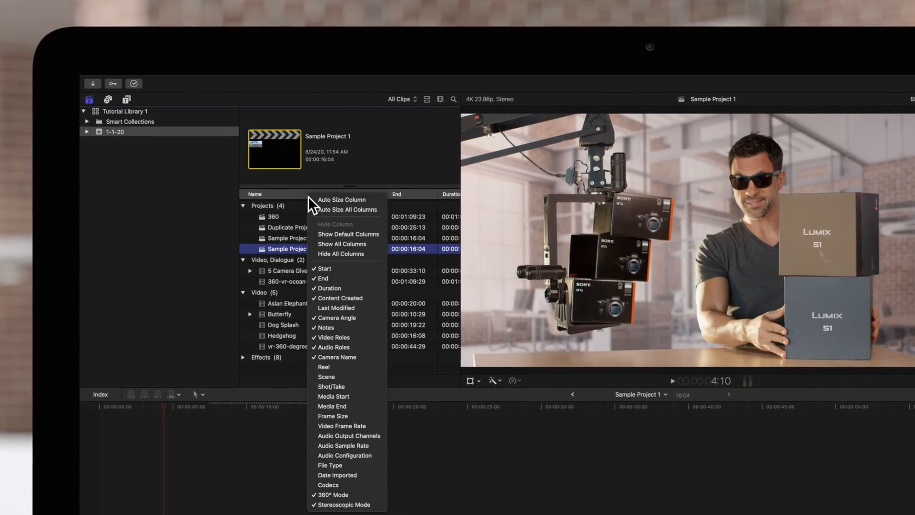
left_click(355, 307)
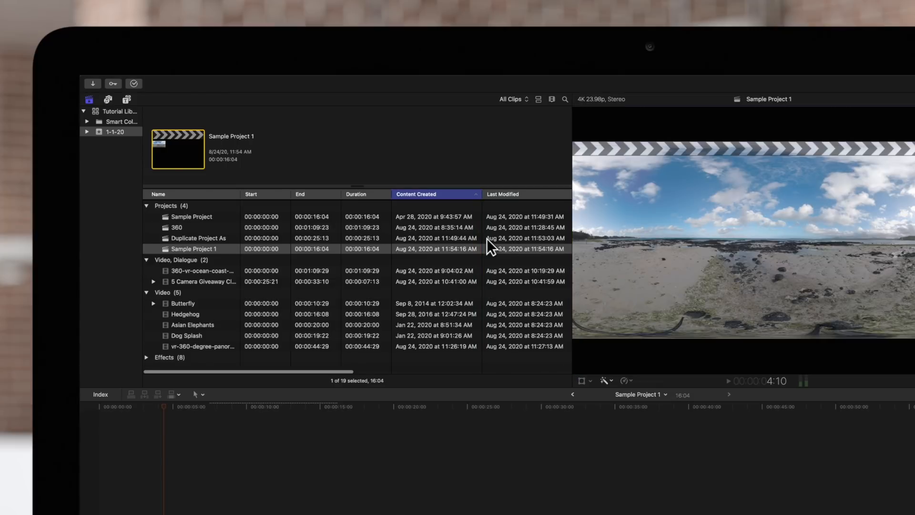
left_click(513, 194)
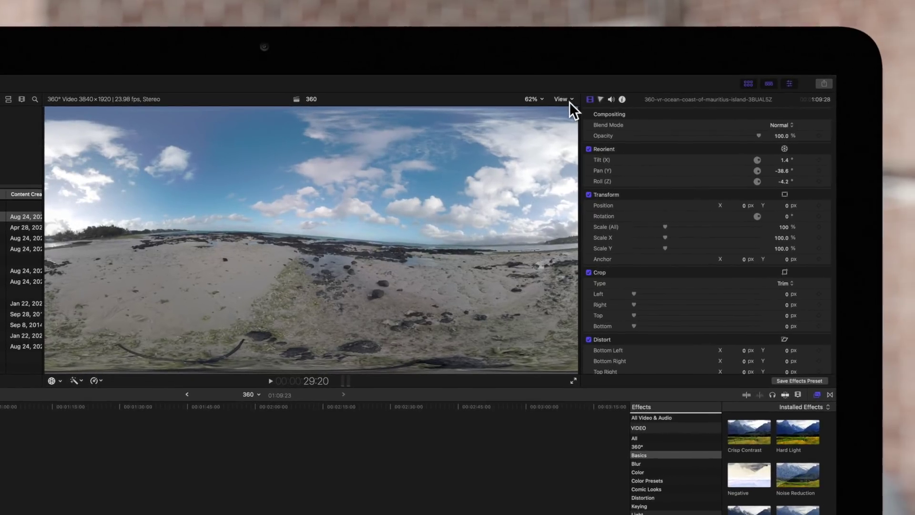
Step: Show the 360° viewer beside the main viewer and enable Stabilization for the ocean clip
left_click(569, 101)
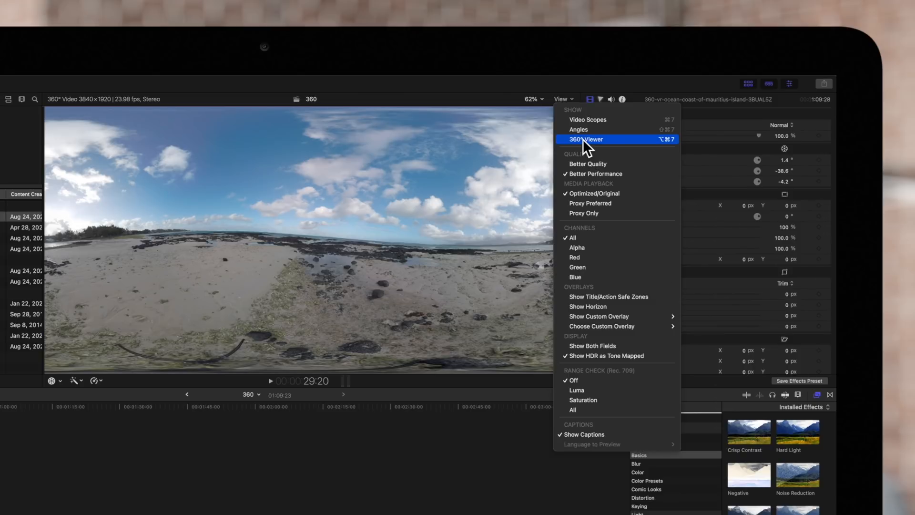
left_click(583, 139)
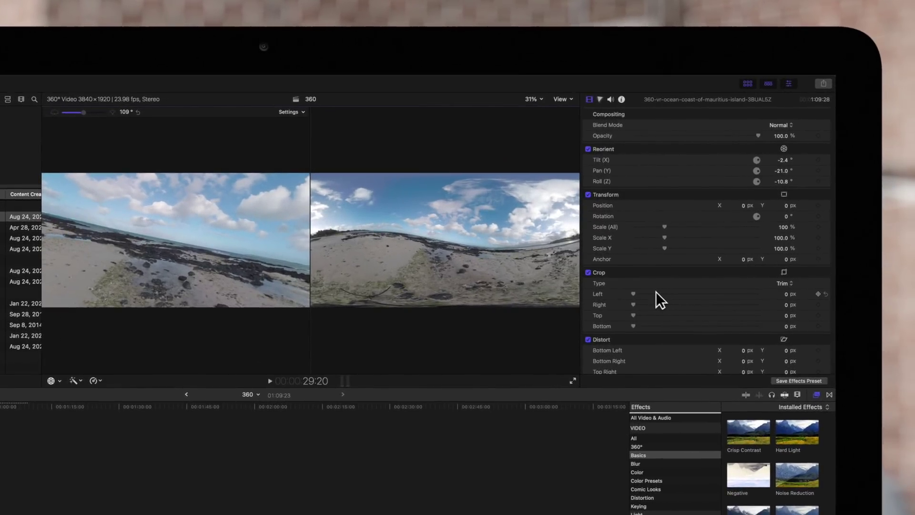
scroll(655, 291, "down", 3)
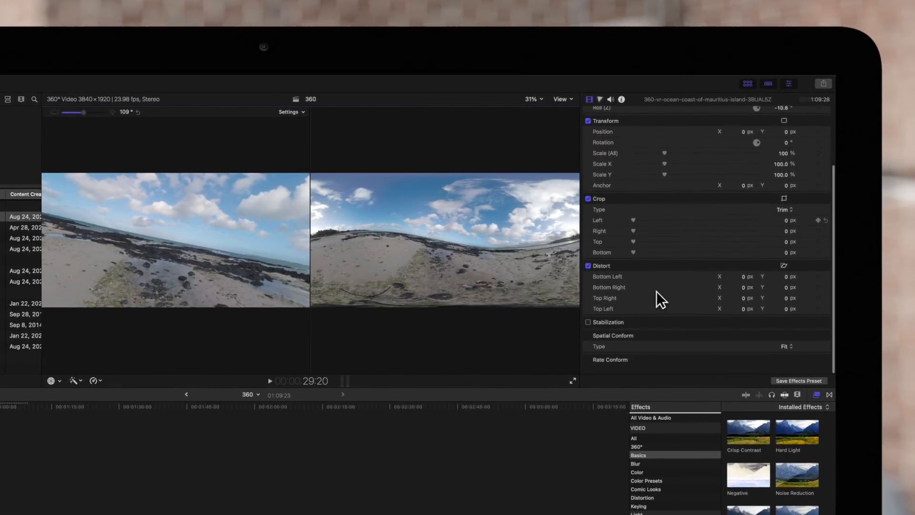
left_click(589, 325)
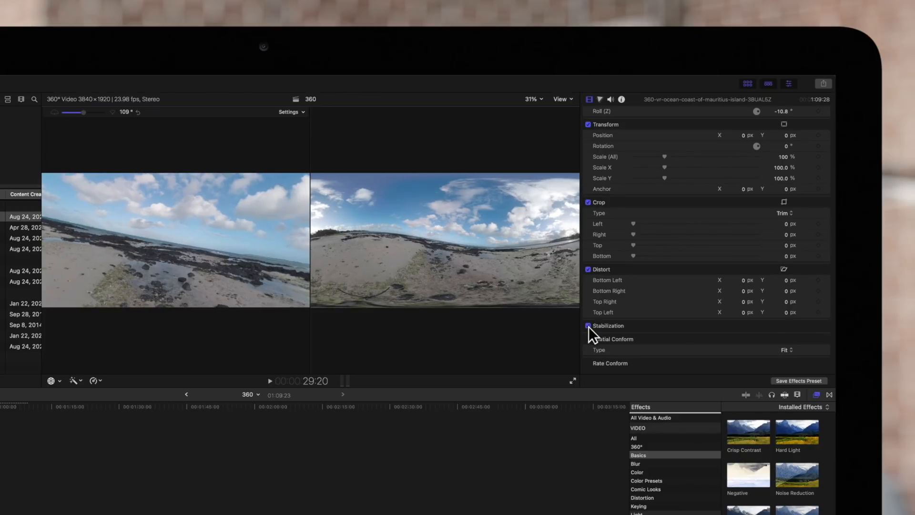